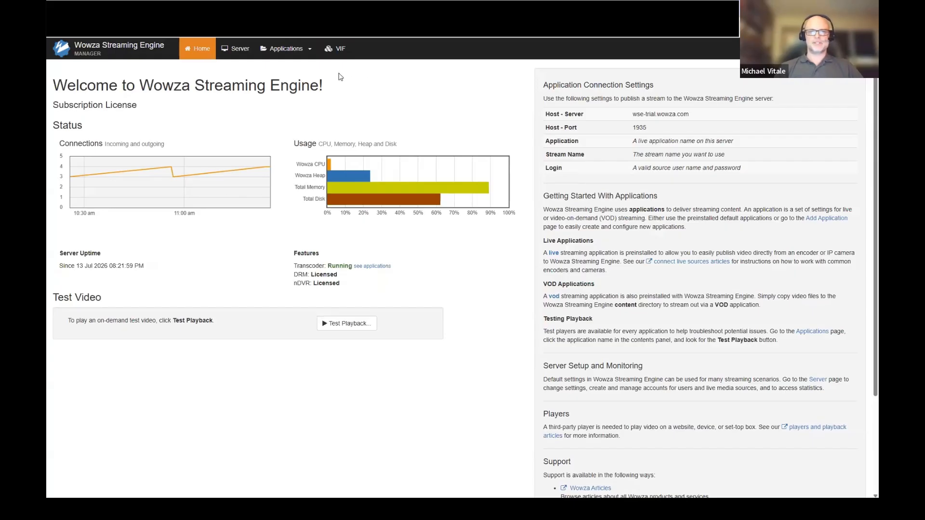
# - Open the VIF dashboard and view playback of the live/vlm_sports stream, followed by live/scene.stream
pyautogui.click(340, 48)
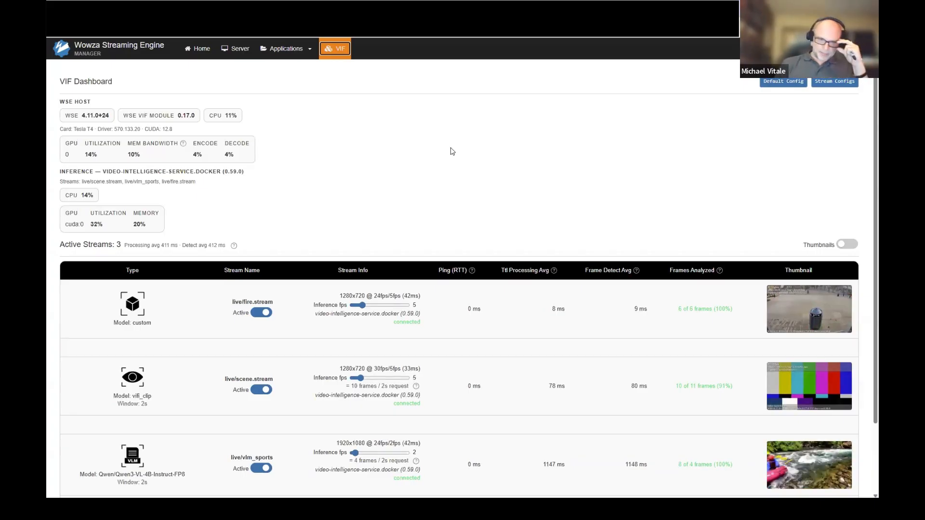
pyautogui.click(788, 465)
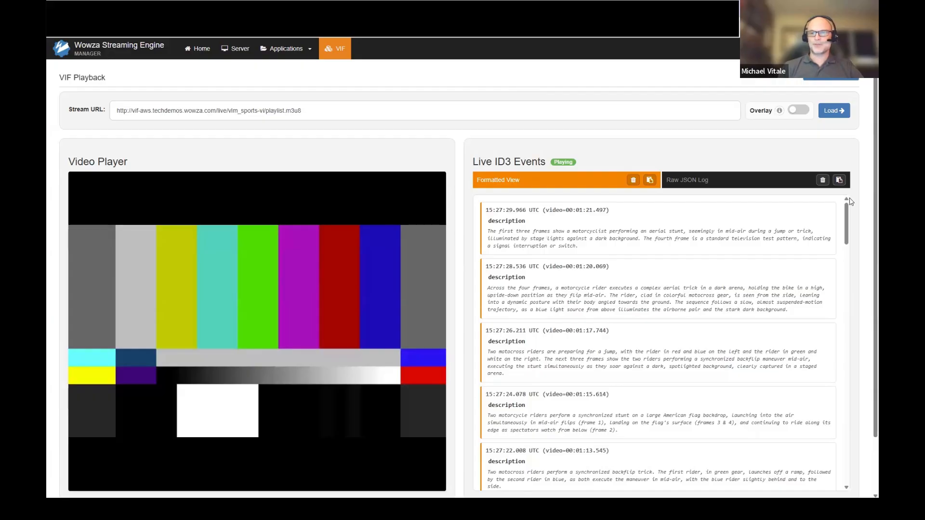
pyautogui.click(845, 80)
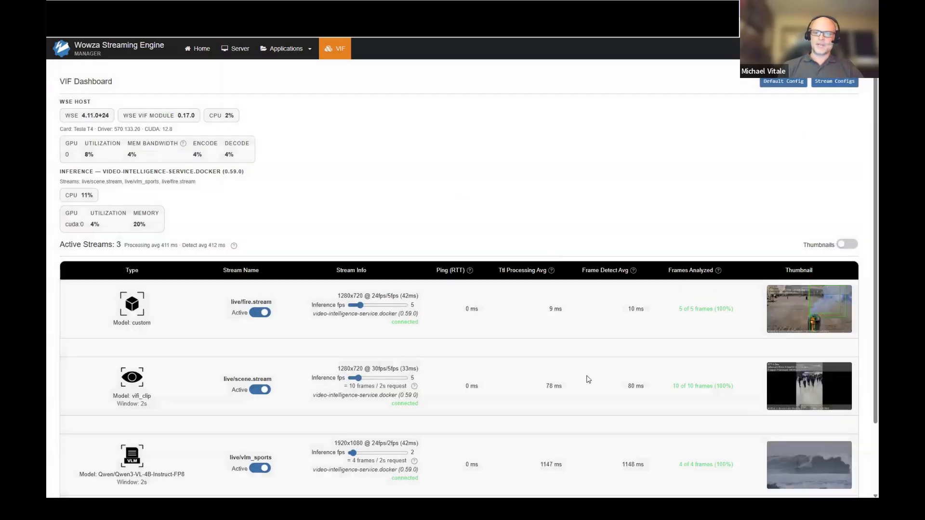
pyautogui.click(806, 400)
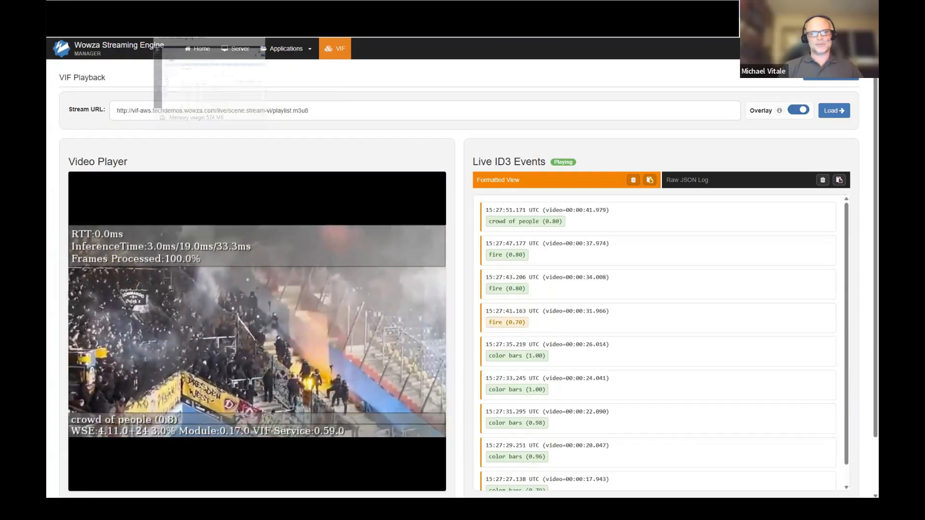
# - Switch to the Datadog log explorer and inspect the detection fields of the newest vif-demo log entry
pyautogui.click(193, 9)
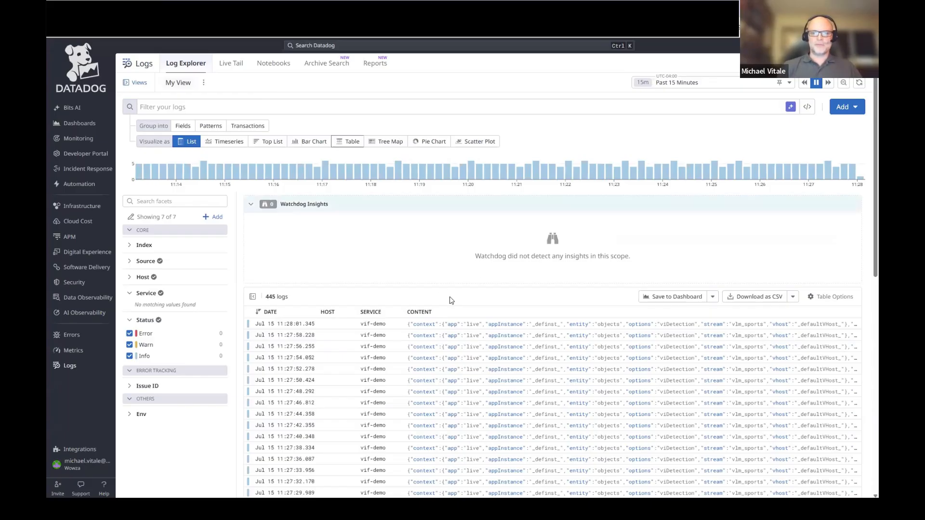
pyautogui.click(495, 327)
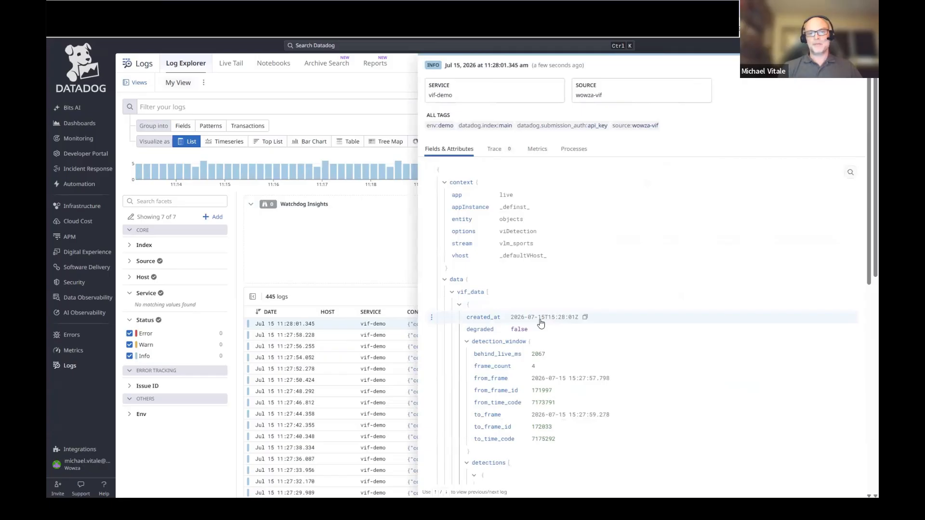
pyautogui.scroll(-4, 727, 314)
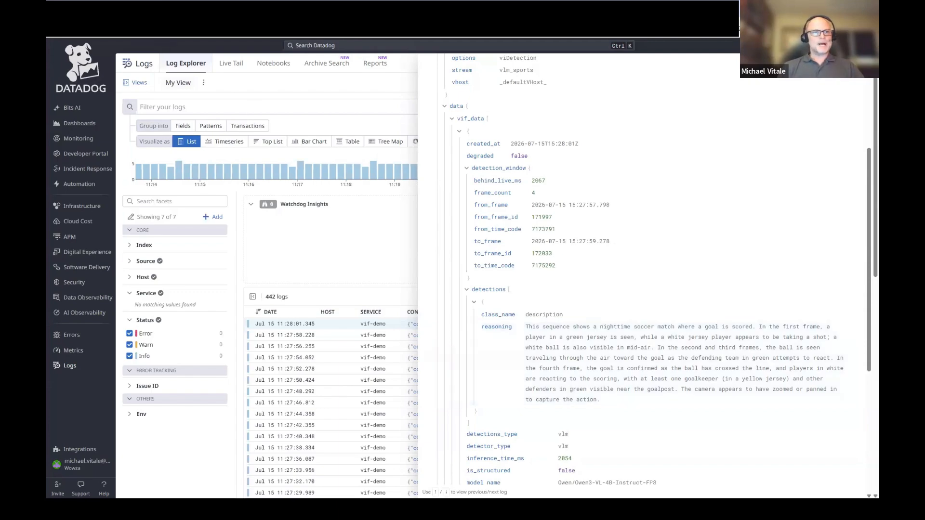
# - Return to Wowza Streaming Engine Manager and open the VIF stream configurations from the dashboard
pyautogui.hotkey('ctrl', 'Tab')
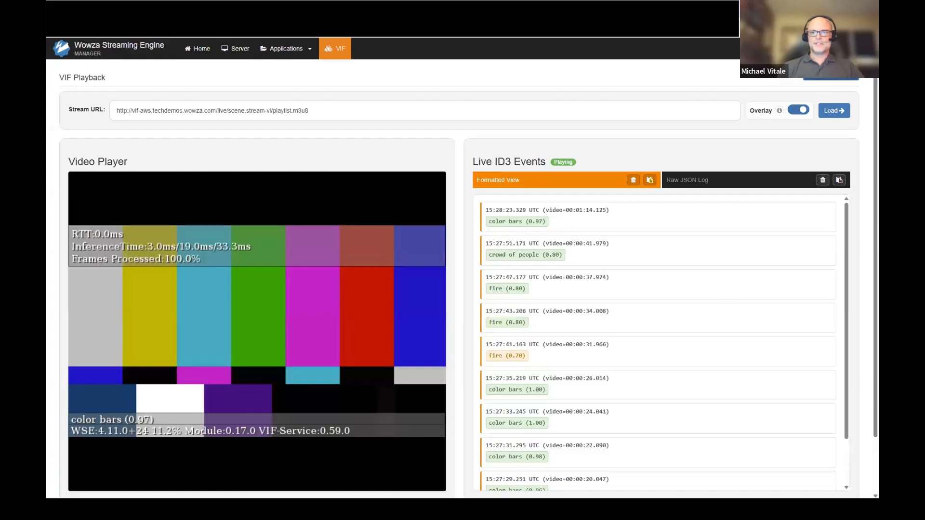
pyautogui.click(832, 75)
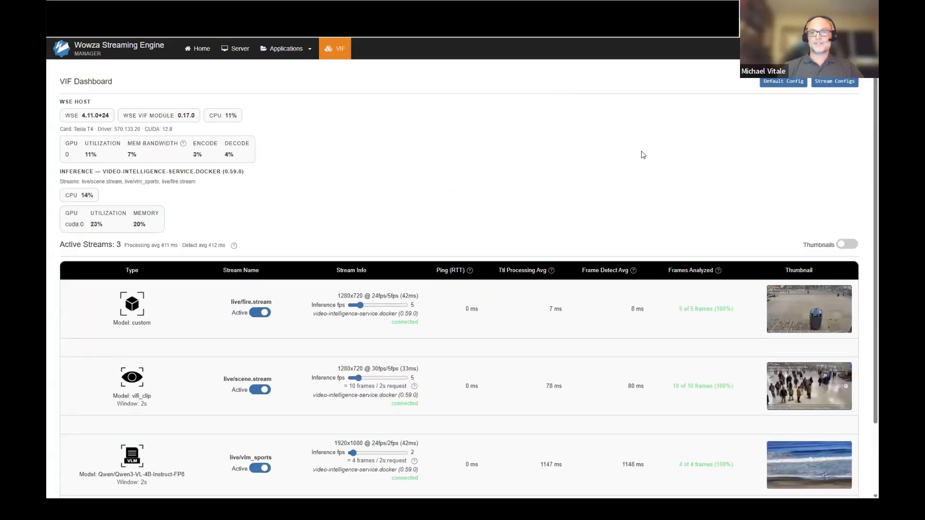
pyautogui.click(835, 81)
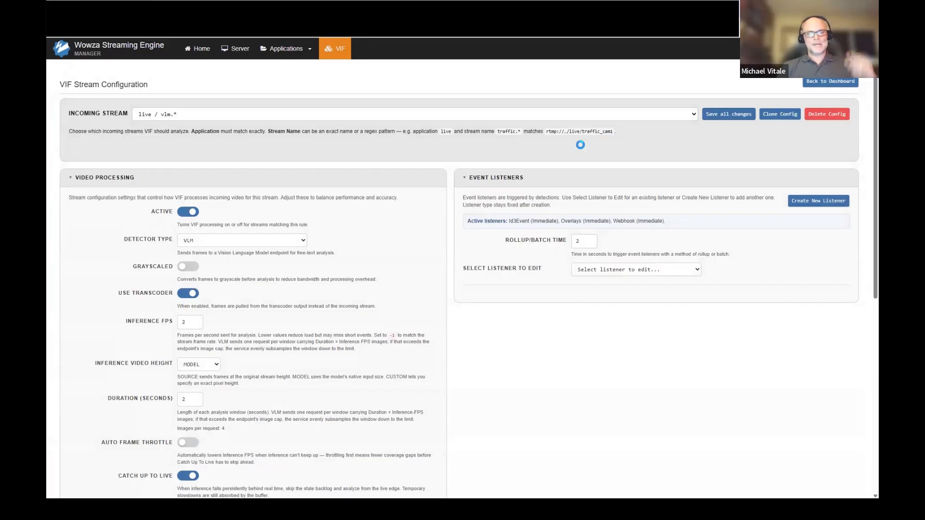
# - Examine the live / vlm.* configuration's video processing settings and VLM model name, plus the list of available incoming stream configurations
pyautogui.scroll(-1, 416, 211)
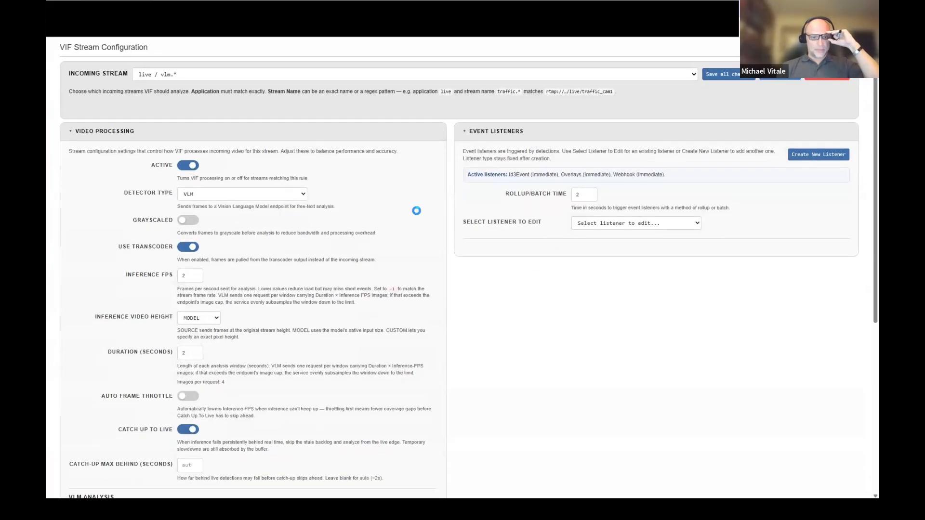
pyautogui.scroll(1, 416, 210)
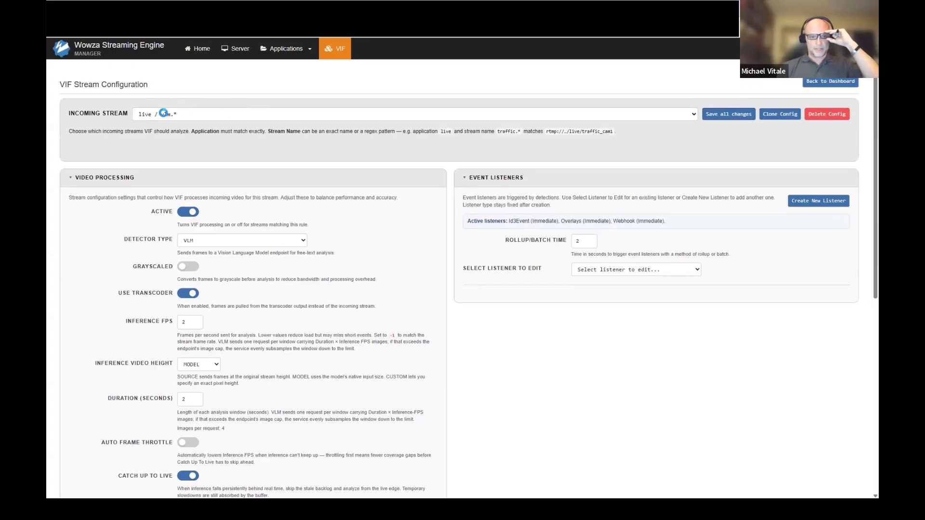
pyautogui.write('*')
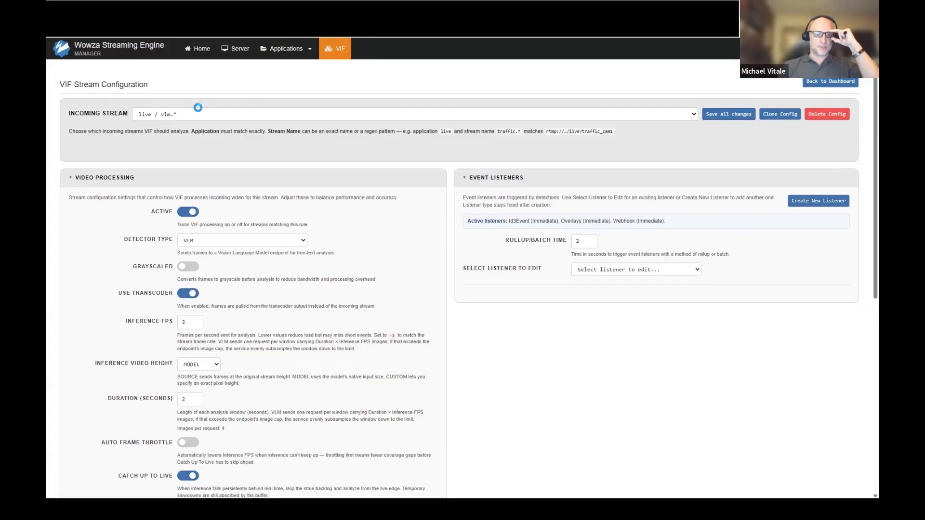
pyautogui.click(194, 117)
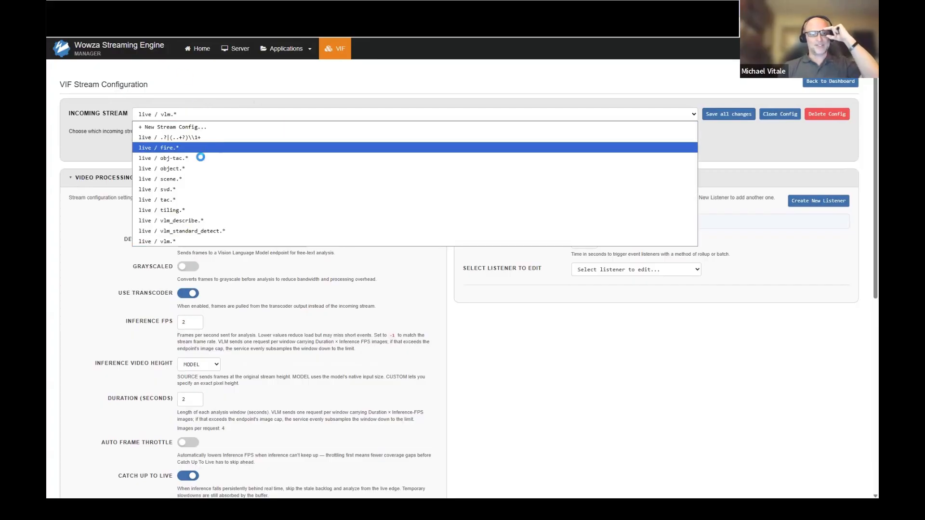
pyautogui.click(229, 89)
pyautogui.scroll(-2, 511, 359)
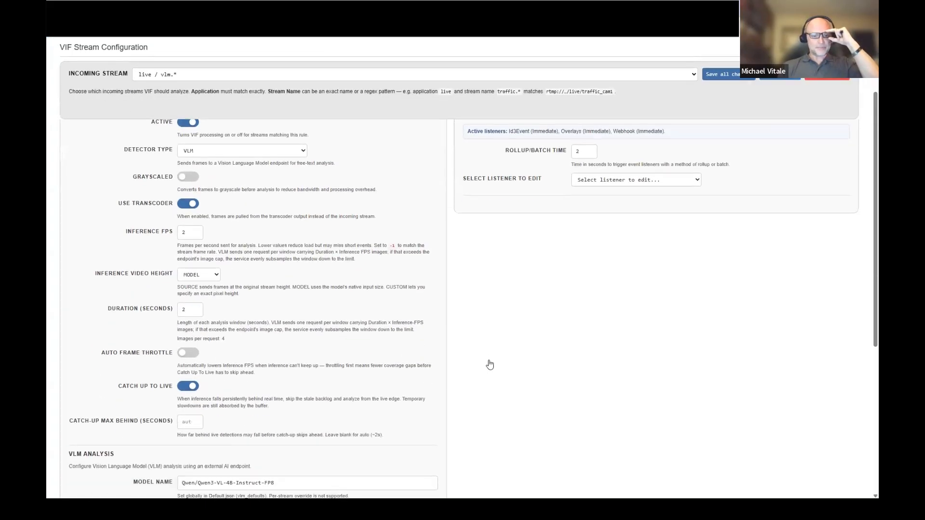
pyautogui.scroll(-2, 489, 365)
pyautogui.scroll(-2, 489, 364)
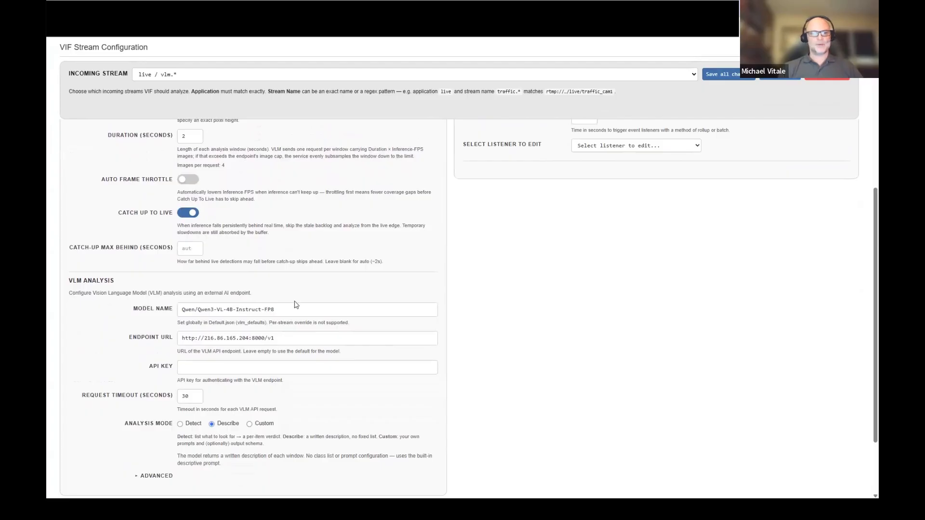
pyautogui.moveTo(275, 310); pyautogui.dragTo(170, 311)
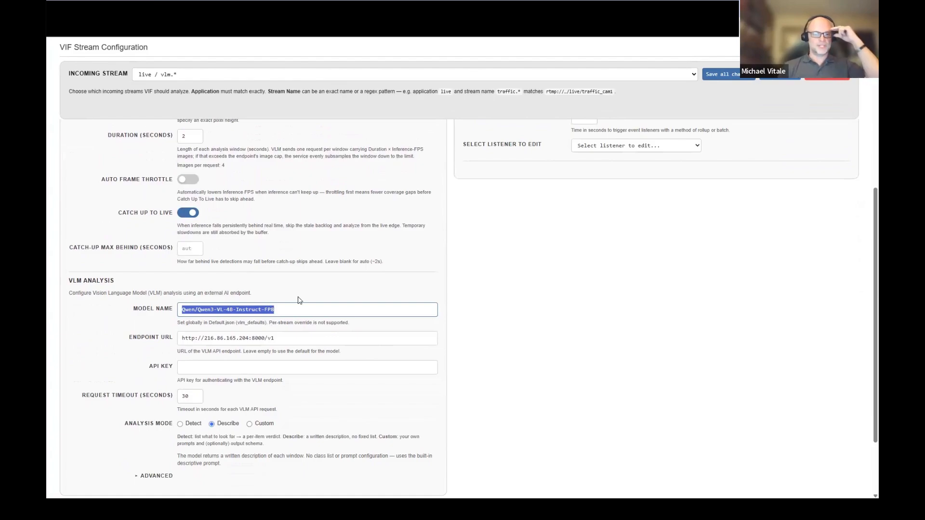
pyautogui.click(337, 313)
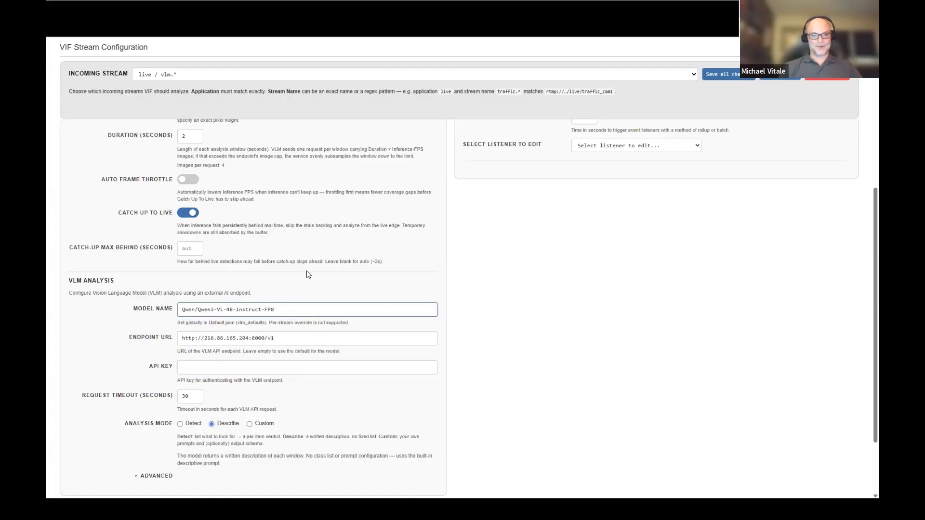
# - Set the VLM analysis mode to Detect and add the class "fire in a crowd"
pyautogui.scroll(-3, 460, 265)
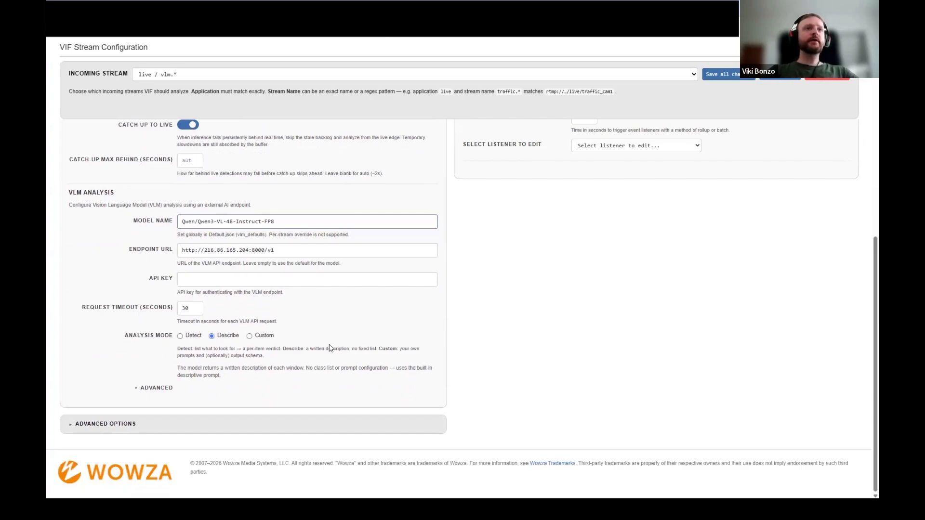
pyautogui.click(187, 339)
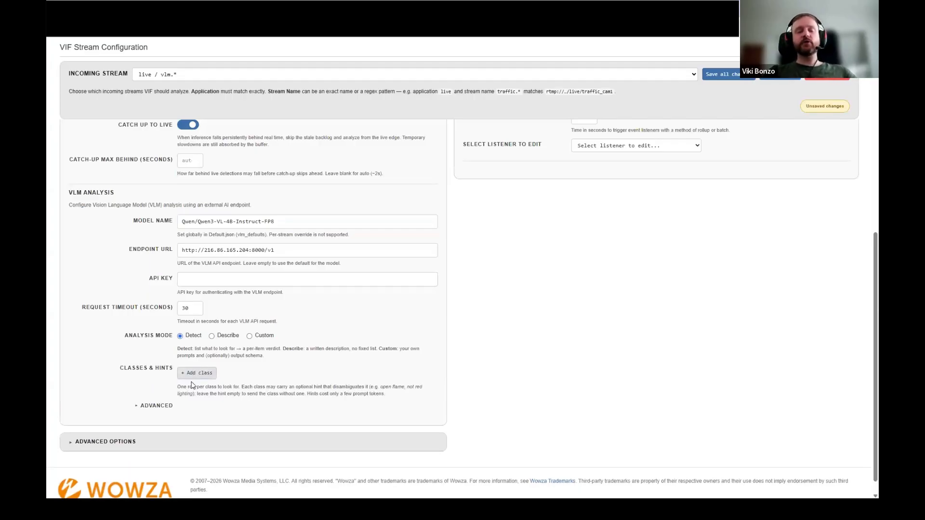
pyautogui.click(198, 374)
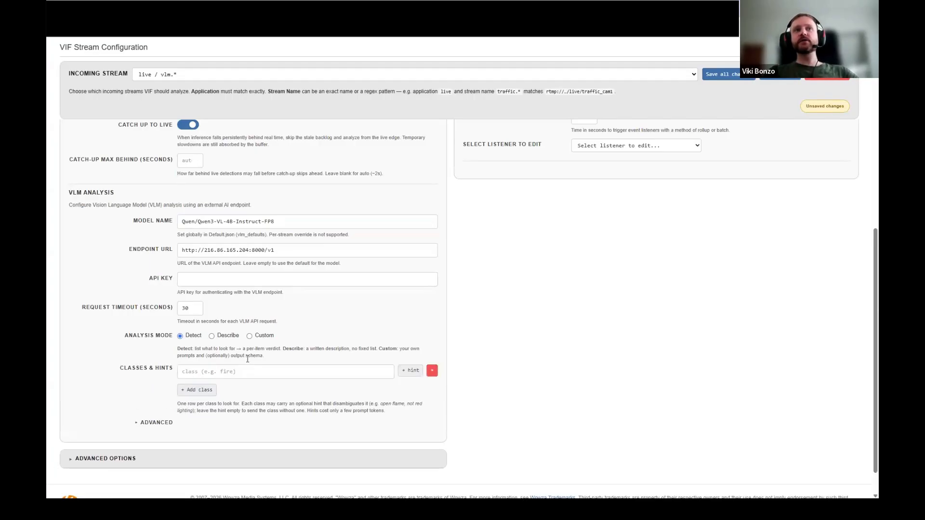
pyautogui.click(239, 375)
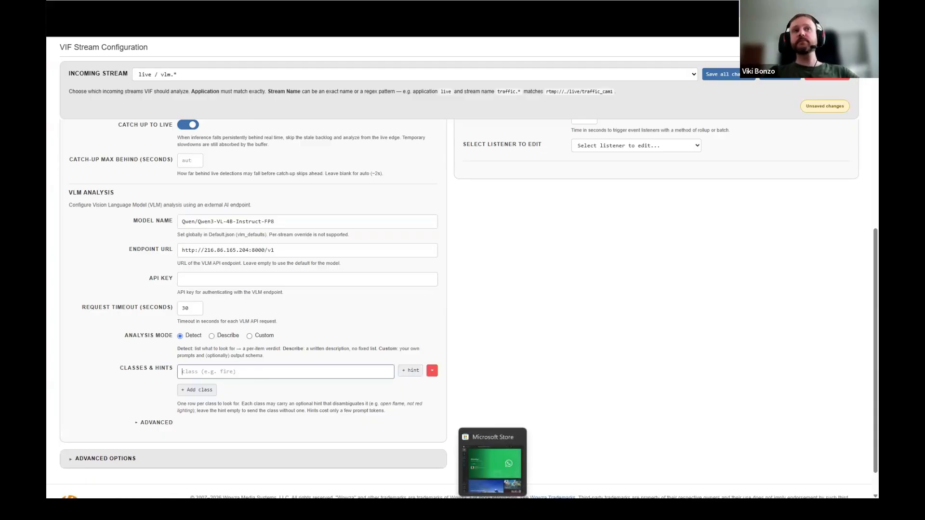
pyautogui.write('fire ')
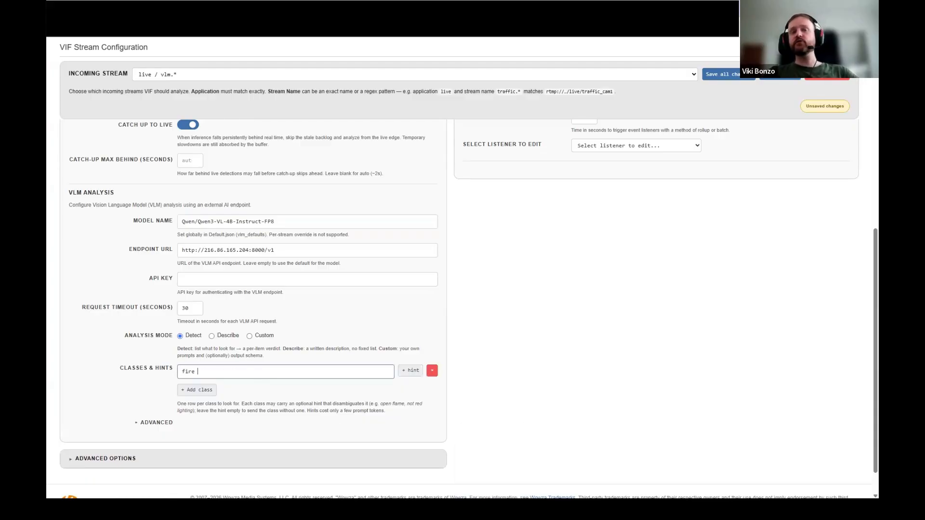
pyautogui.write('in a crowd')
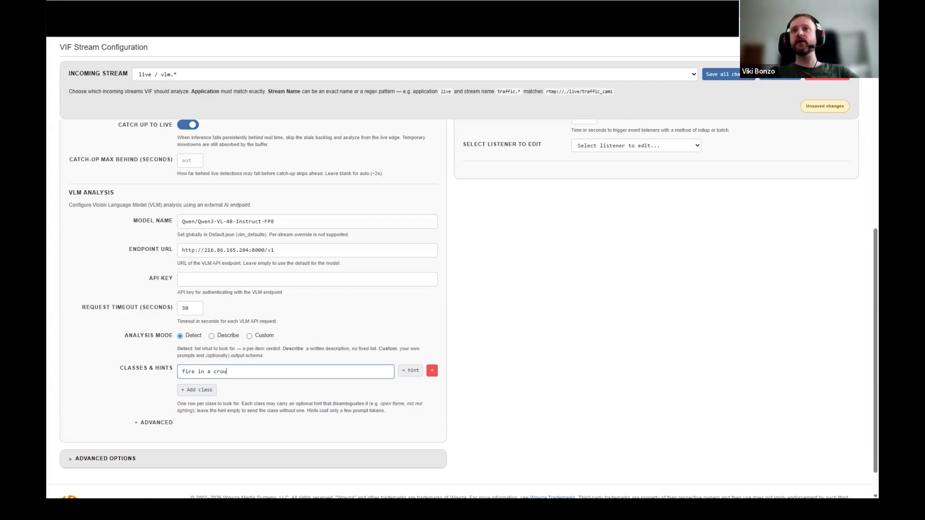
# - Add a second detection class named "fighting in a crowd"
pyautogui.click(209, 390)
pyautogui.click(210, 386)
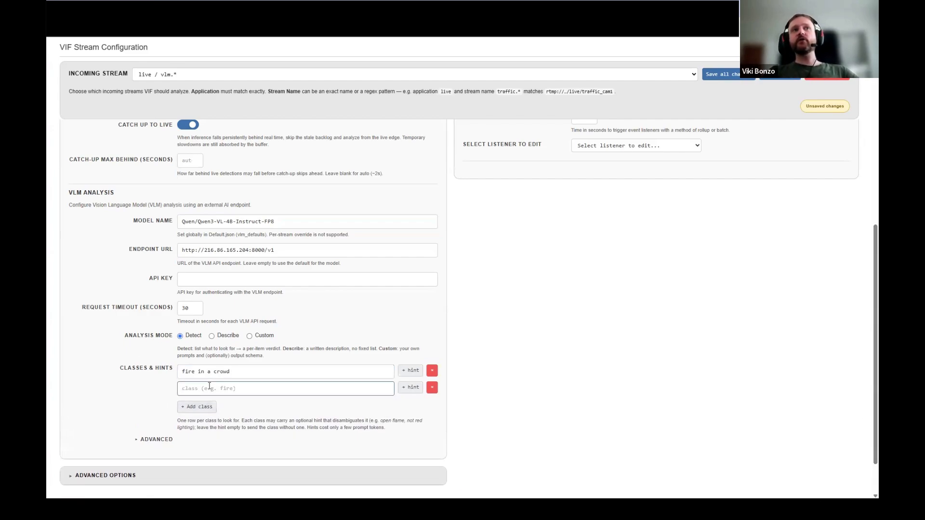
pyautogui.write('fig')
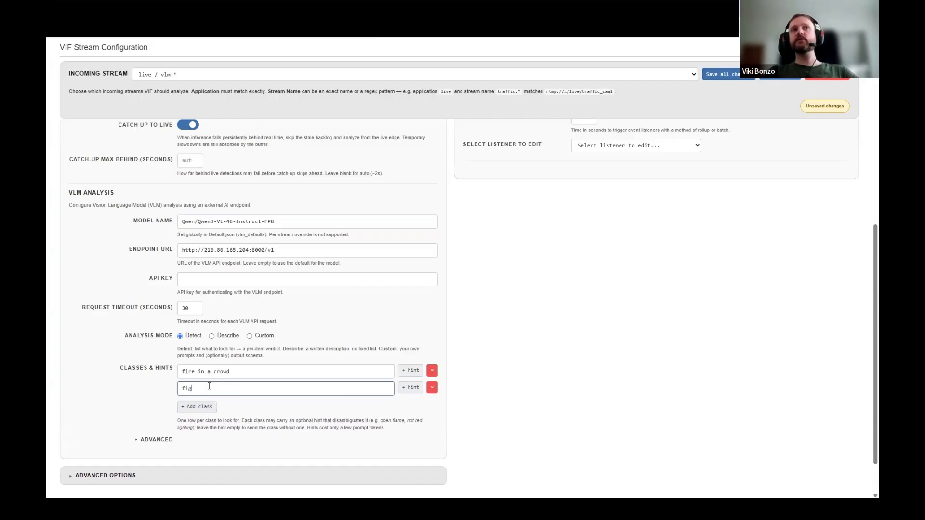
pyautogui.write('hting in a cro')
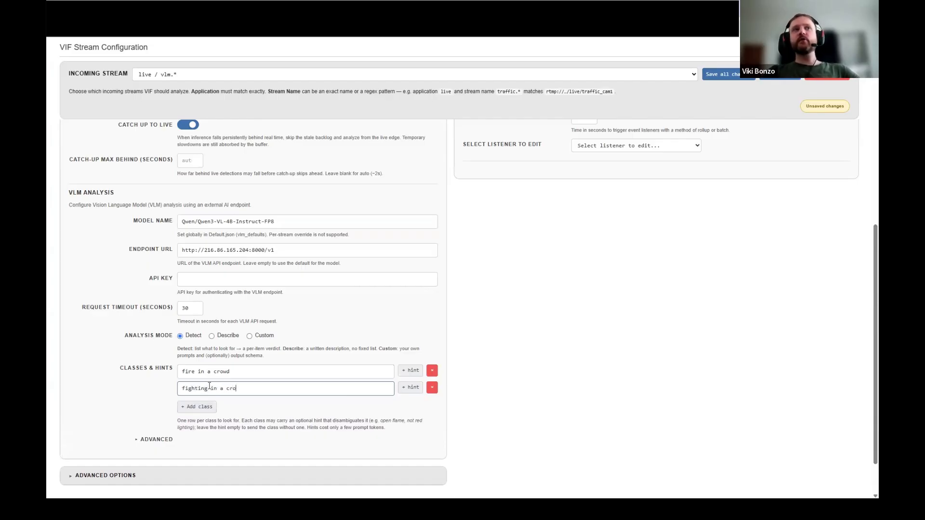
pyautogui.write('wd')
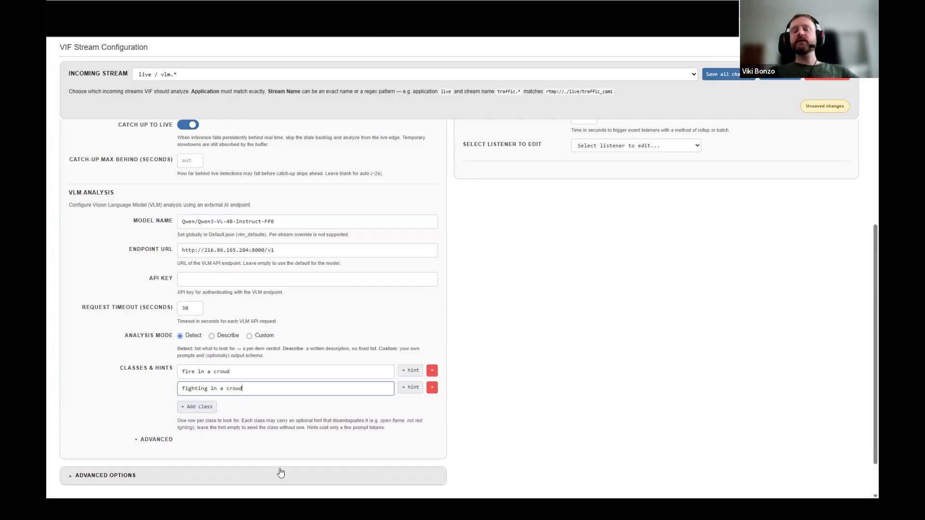
# - Add a third detection class named "fans cheering"
pyautogui.click(199, 406)
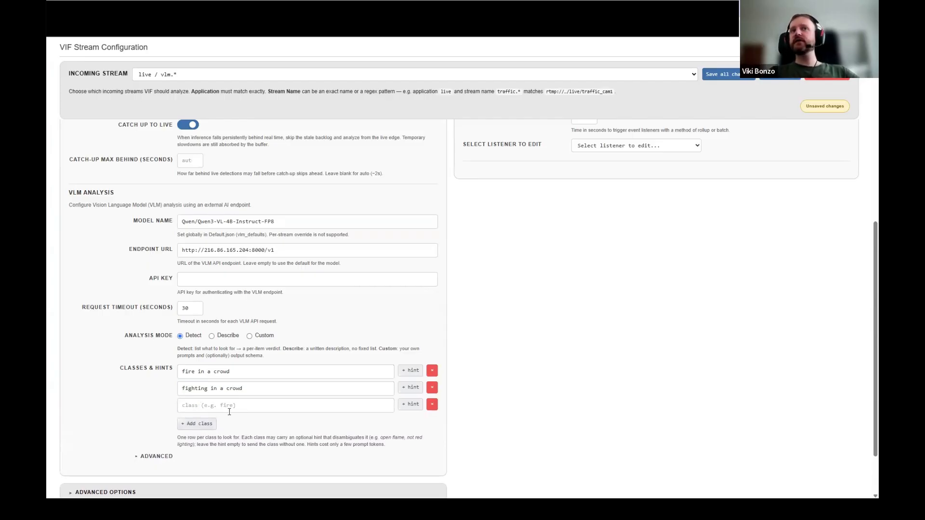
pyautogui.click(236, 413)
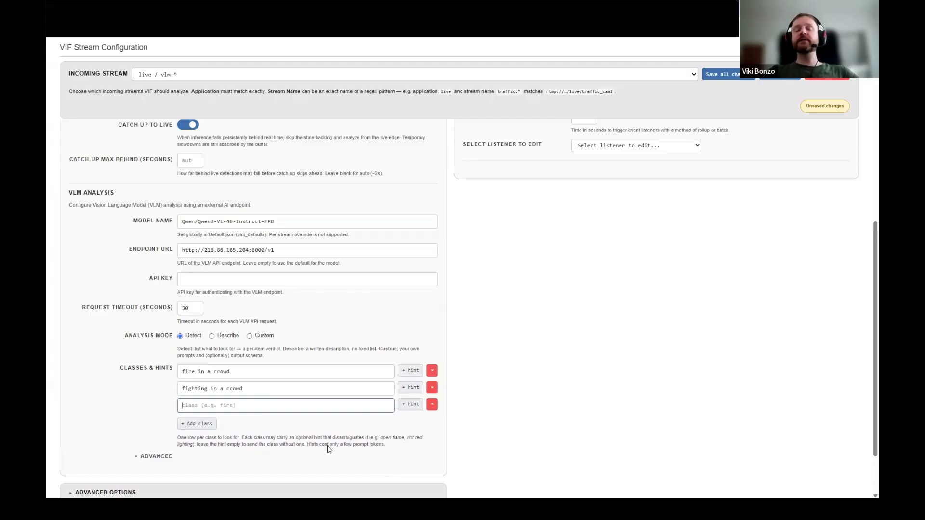
pyautogui.write('fansc')
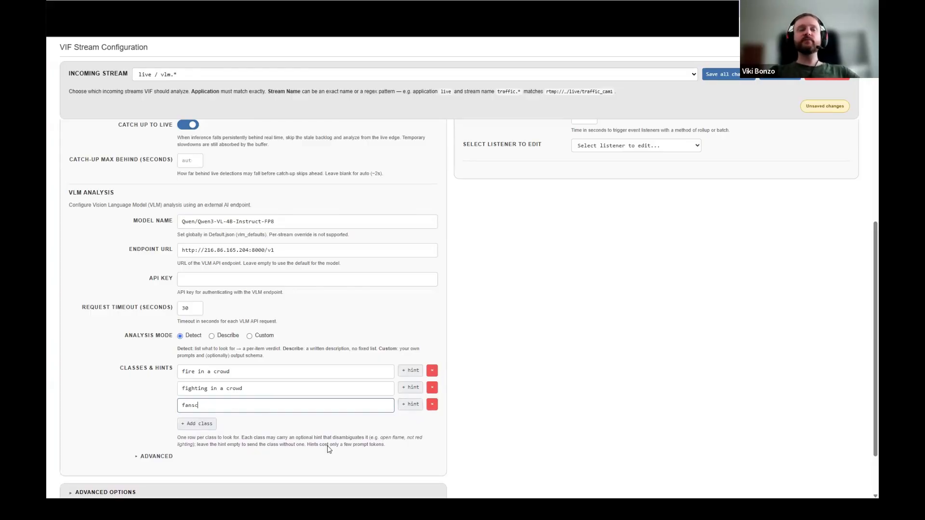
pyautogui.write('che')
pyautogui.press('BackSpace')
pyautogui.press('BackSpace')
pyautogui.press('BackSpace')
pyautogui.write('cheering')
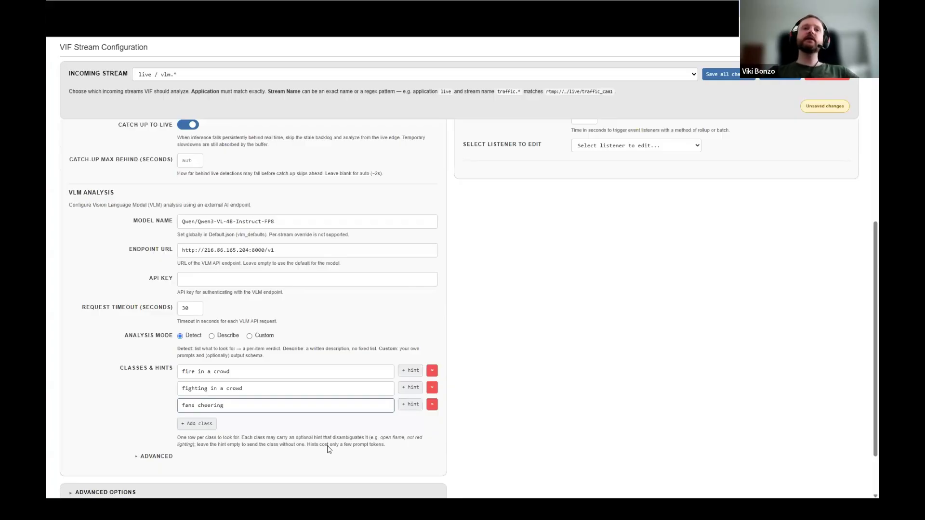
pyautogui.click(124, 409)
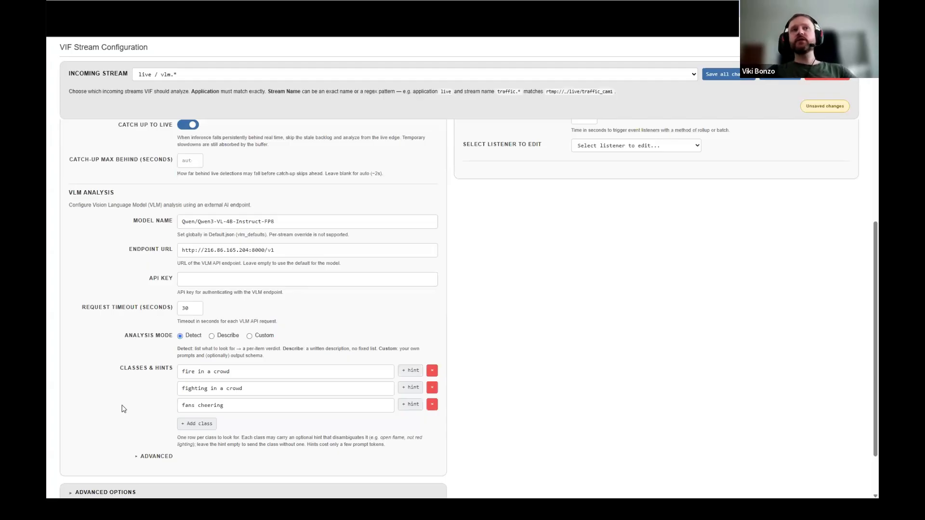
# - Change the VLM analysis mode to Custom and review its prompt, class and output schema settings
pyautogui.click(249, 336)
pyautogui.scroll(-3, 337, 327)
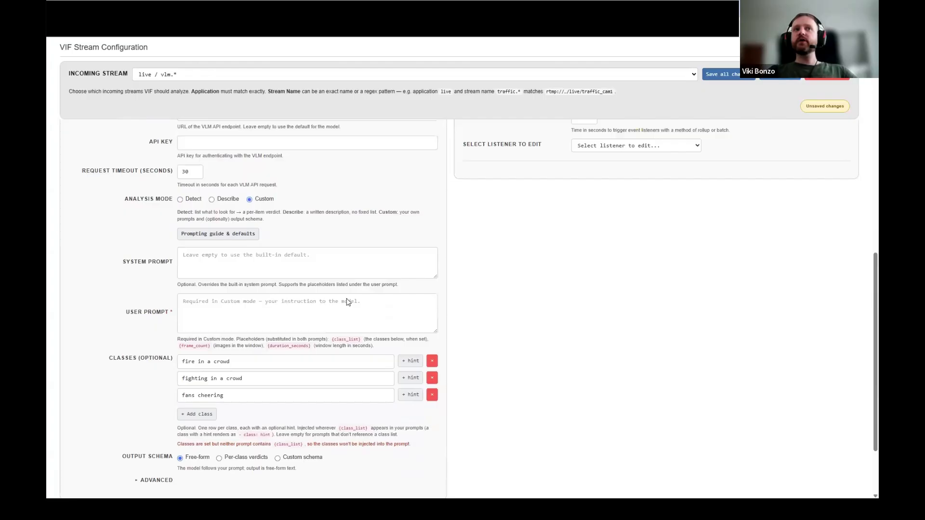
pyautogui.scroll(-1, 347, 302)
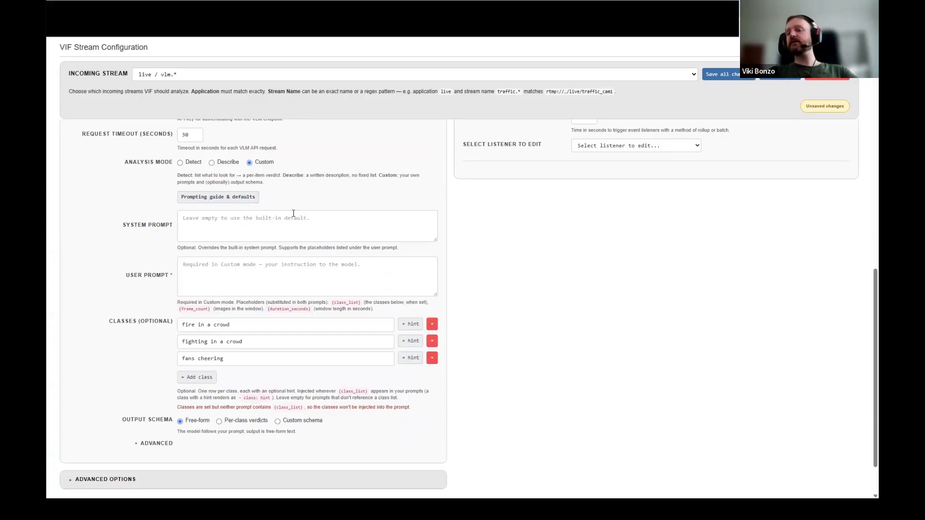
# - Review the VLM prompting guide's Detect defaults, default output schema, Describe defaults and custom schema guidance, and close the guide
pyautogui.click(224, 200)
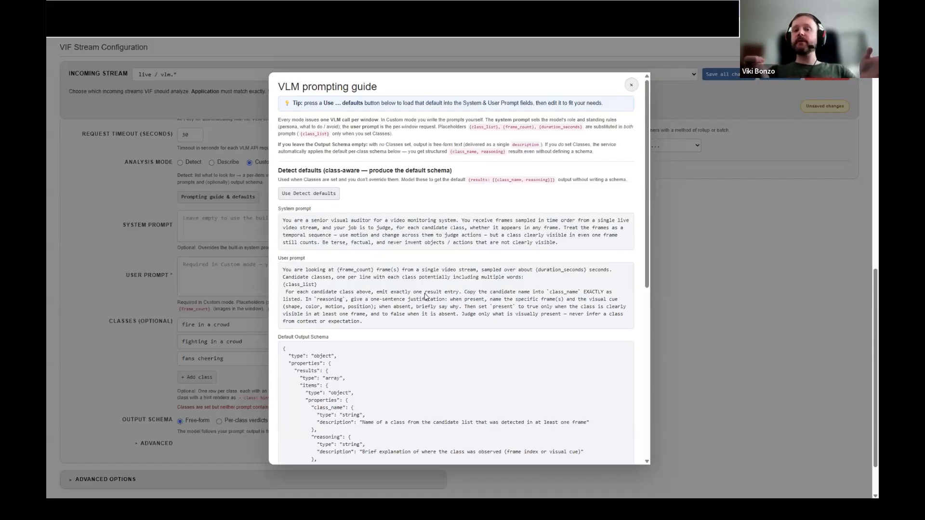
pyautogui.scroll(-2, 426, 298)
pyautogui.scroll(-5, 426, 297)
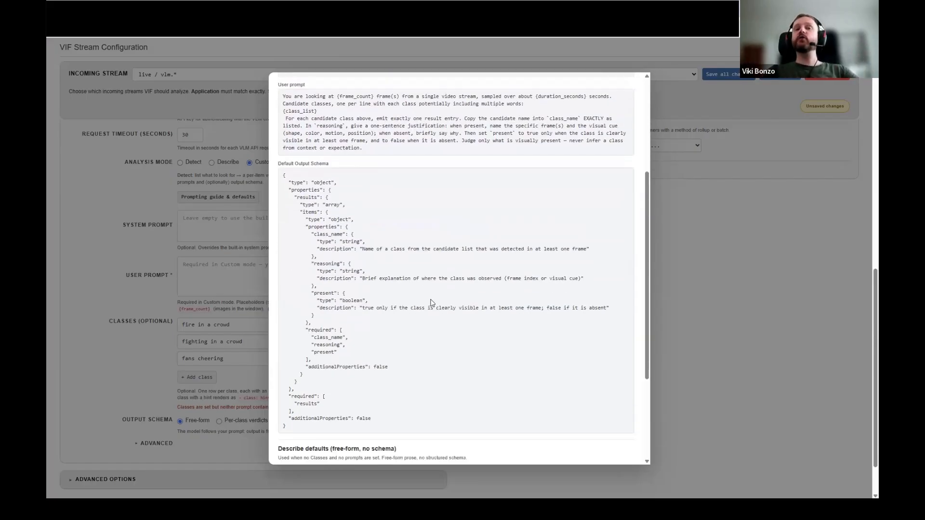
pyautogui.scroll(-5, 438, 295)
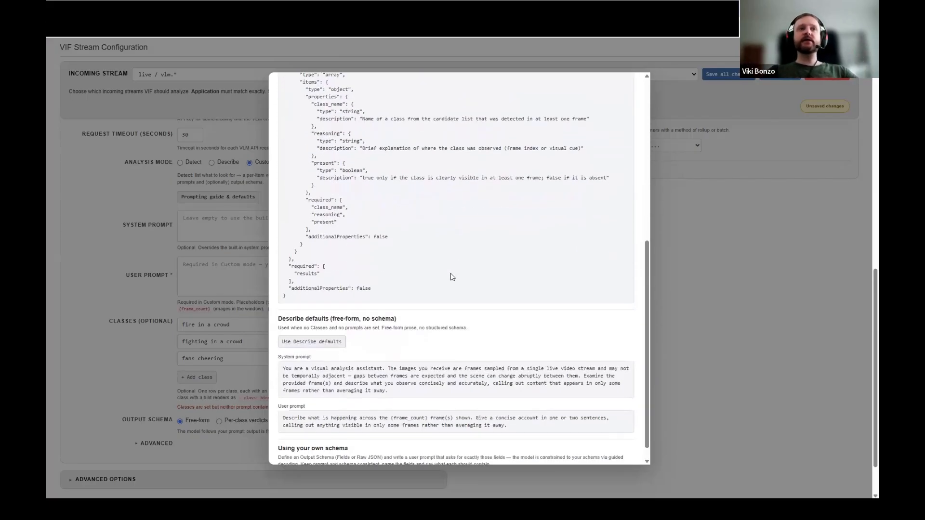
pyautogui.scroll(-3, 497, 263)
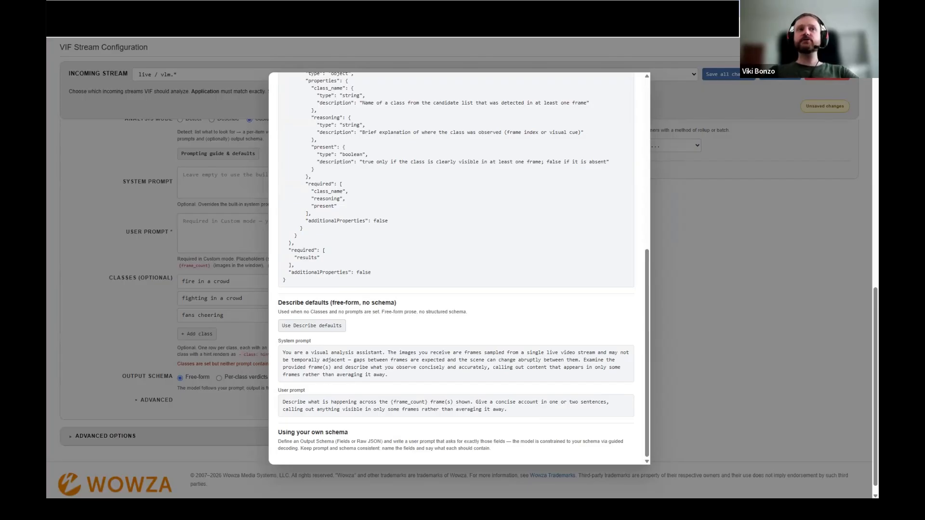
pyautogui.scroll(8, 628, 92)
pyautogui.click(631, 86)
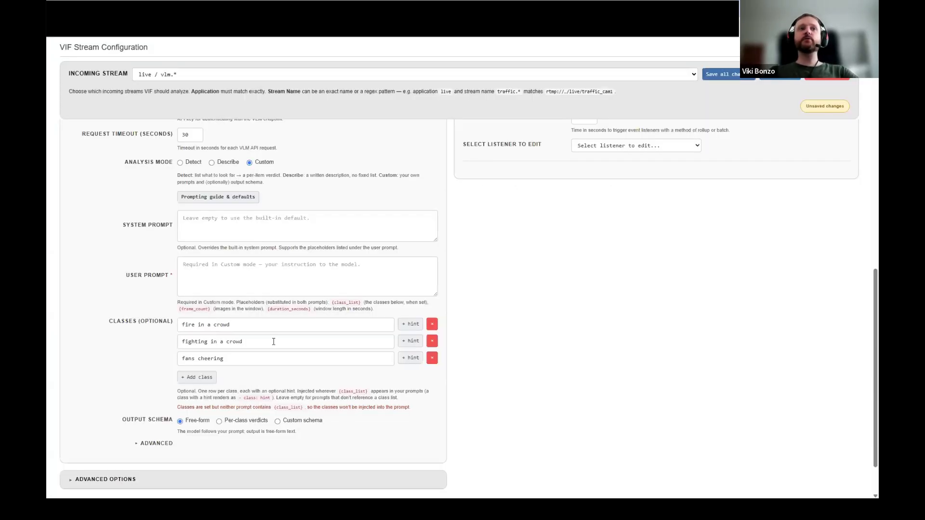
# - Set the output schema to Custom schema and show the data types available for its first field
pyautogui.scroll(-2, 231, 376)
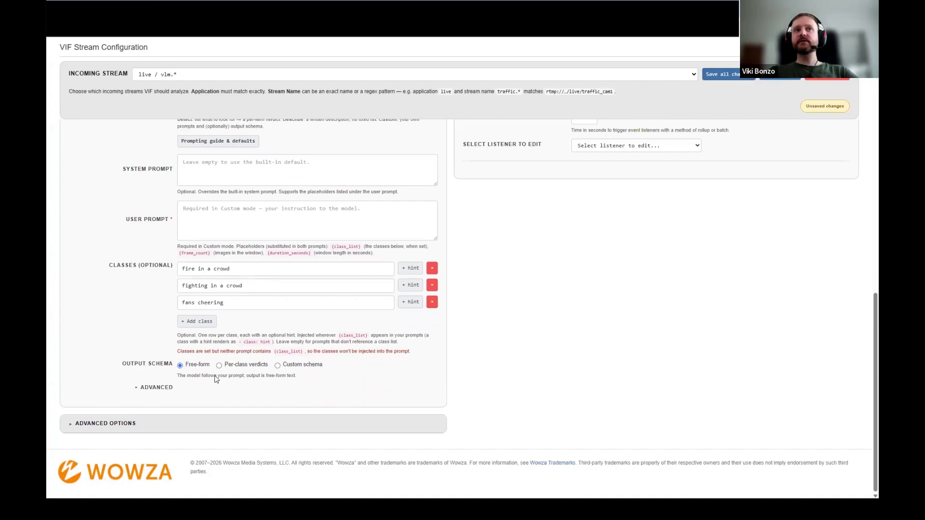
pyautogui.click(284, 366)
pyautogui.scroll(-2, 277, 372)
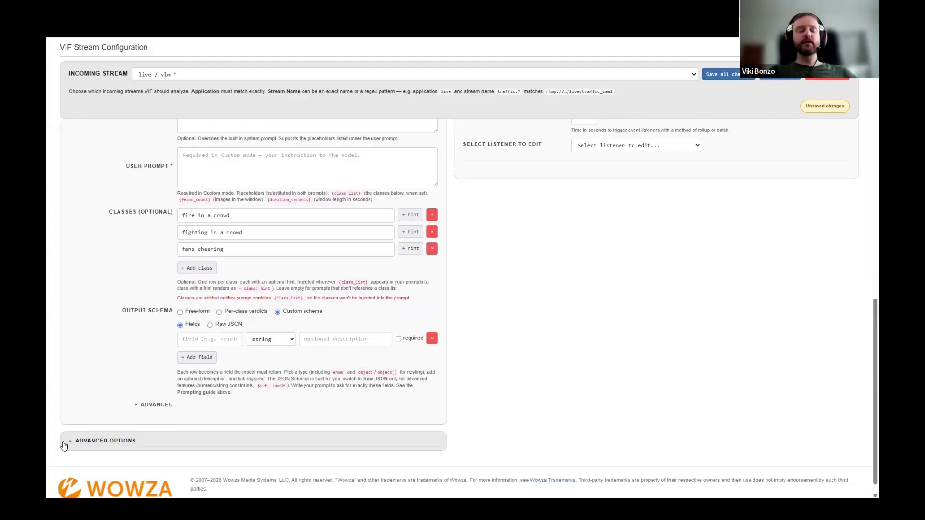
pyautogui.click(292, 342)
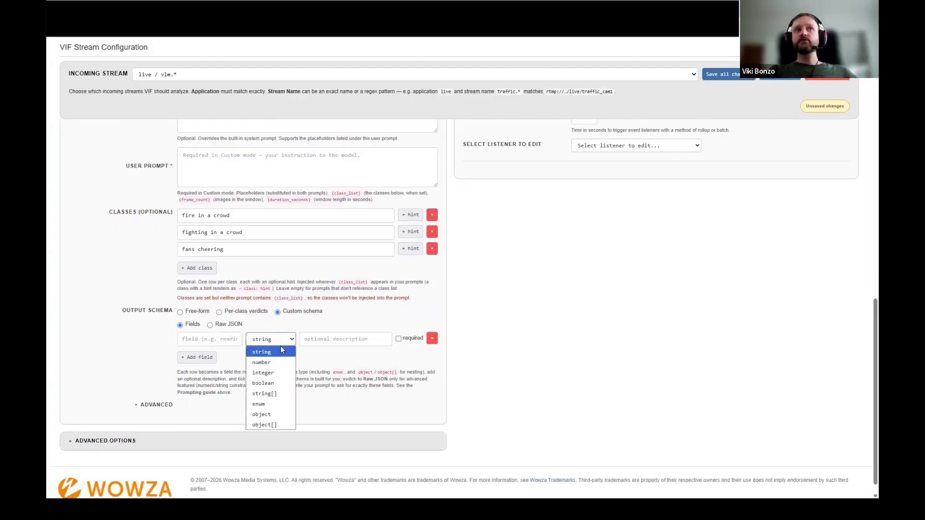